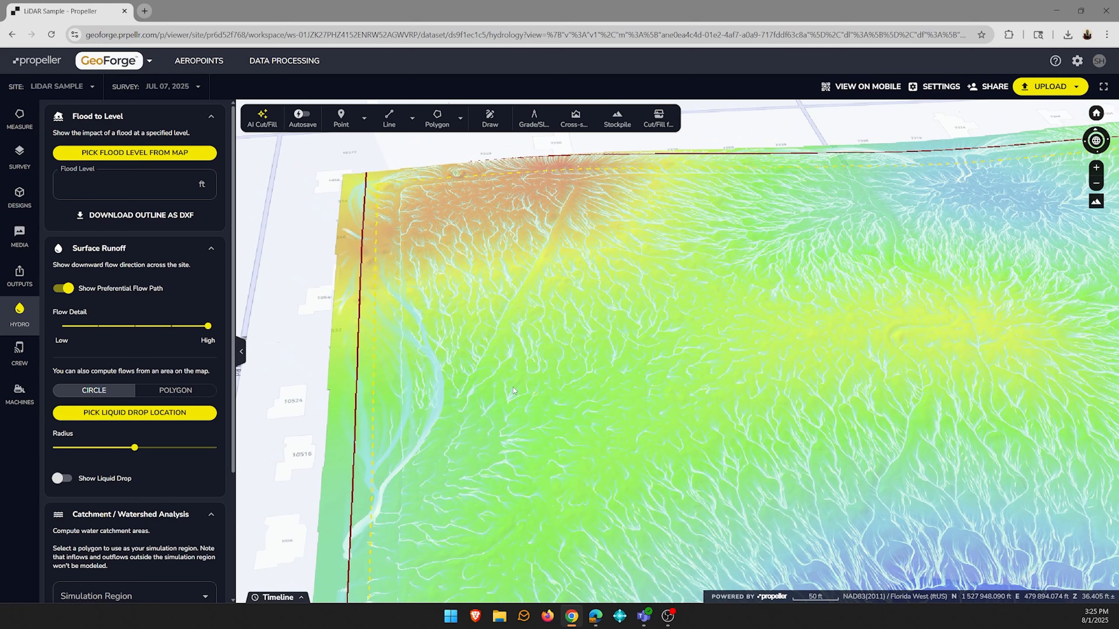
# - Inspect the terrain beneath the flow channel near the site's northwest corner by hiding the preferential flow paths and showing them again
pyautogui.moveTo(556, 430); pyautogui.dragTo(547, 418, button='middle')
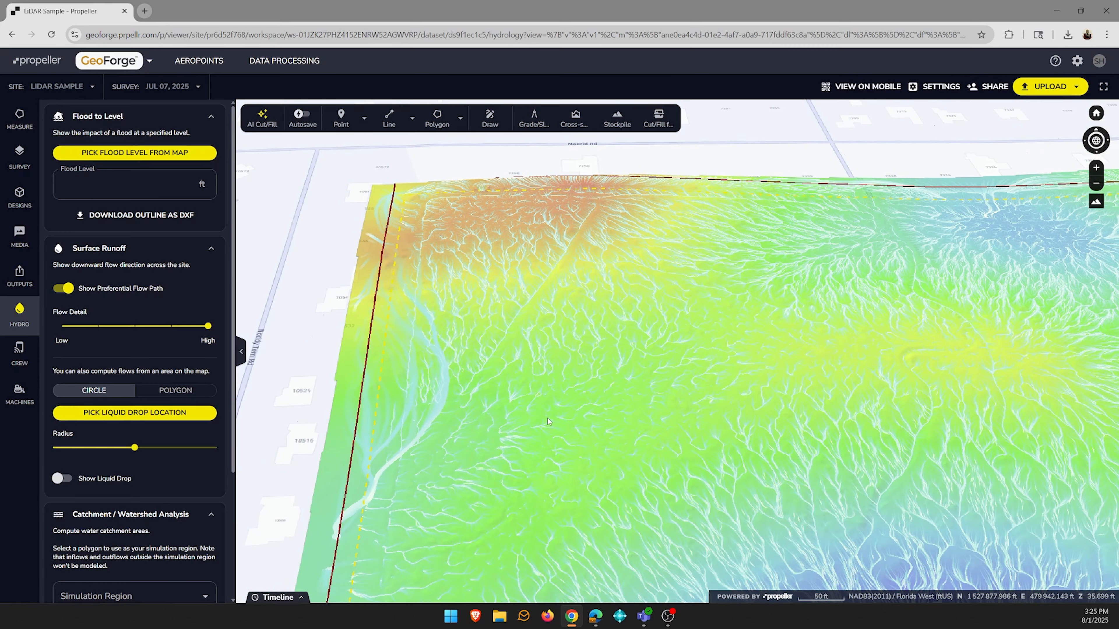
pyautogui.scroll(3, 487, 519)
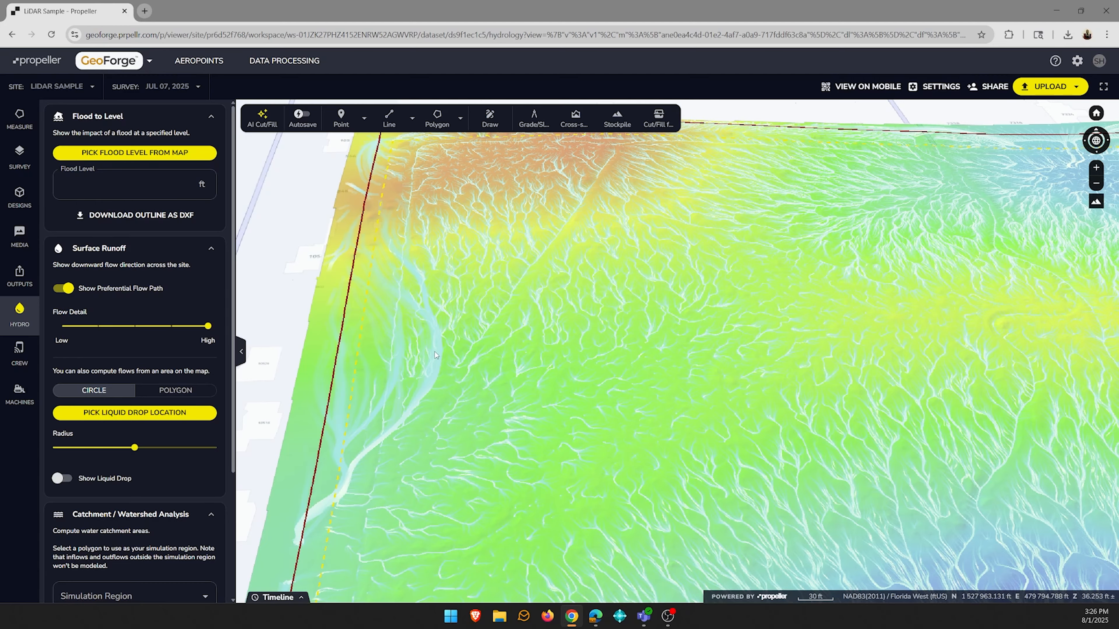
pyautogui.scroll(3, 436, 357)
pyautogui.scroll(5, 435, 354)
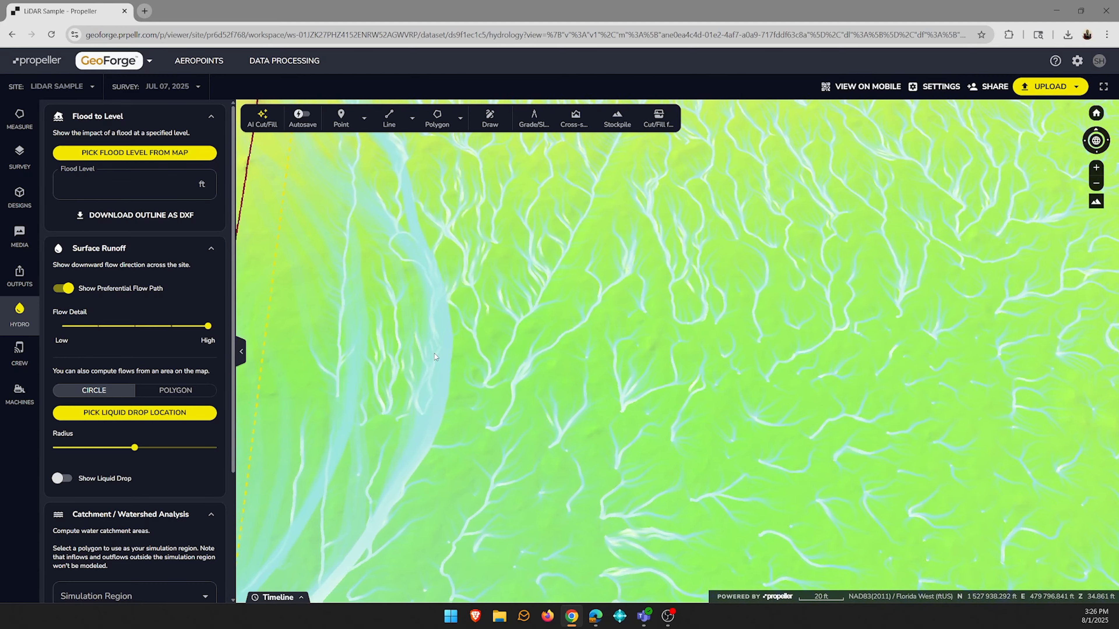
pyautogui.moveTo(435, 354); pyautogui.dragTo(433, 313, button='middle')
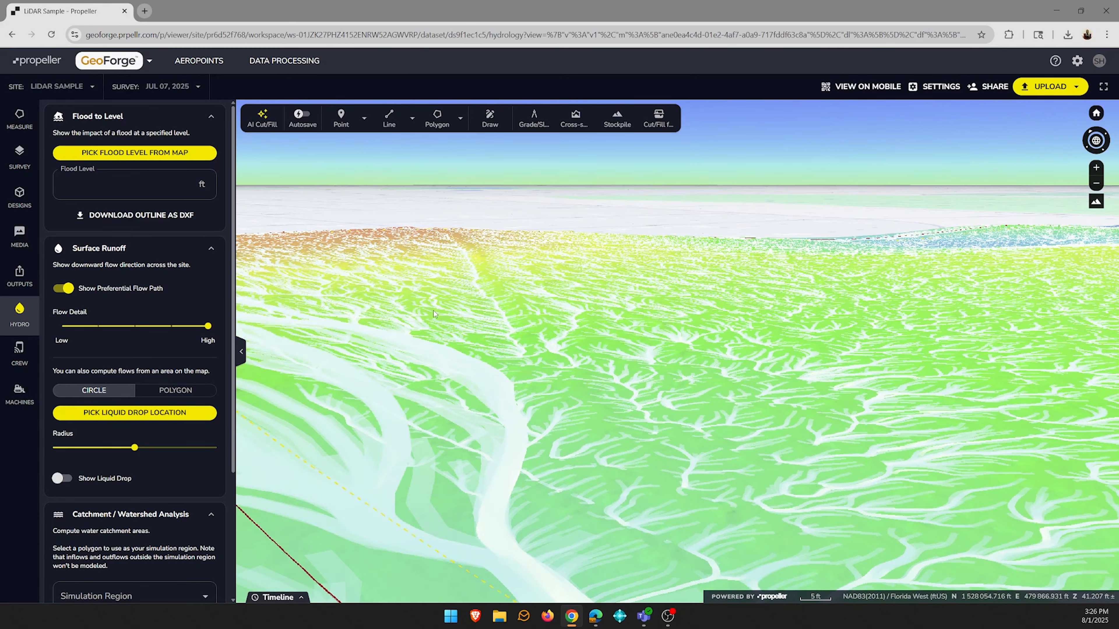
pyautogui.click(68, 292)
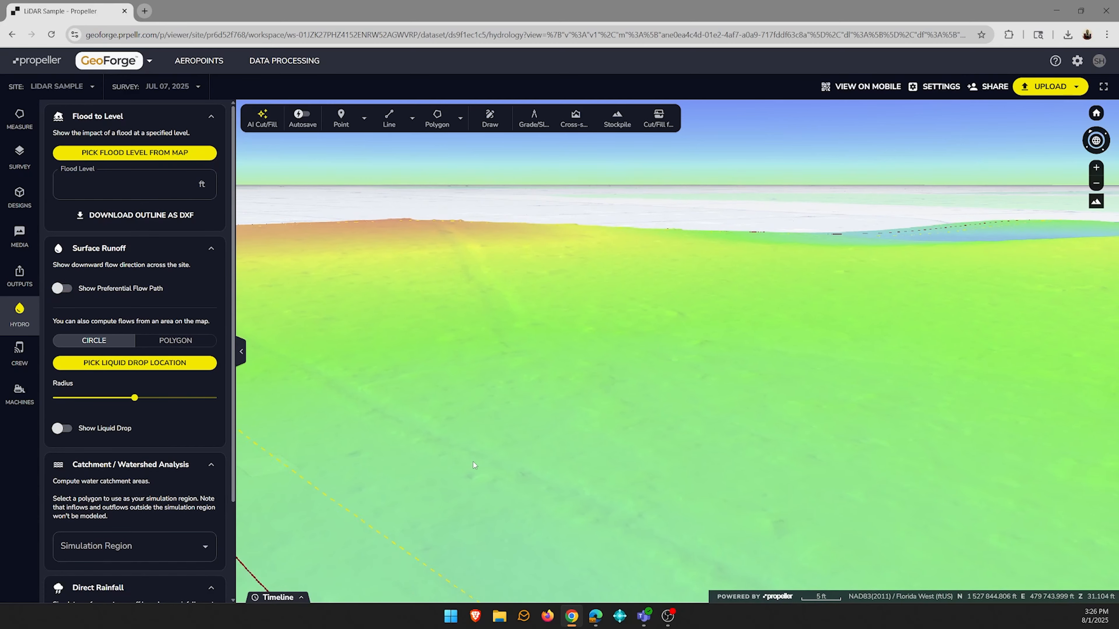
pyautogui.moveTo(473, 461); pyautogui.dragTo(487, 481, button='middle')
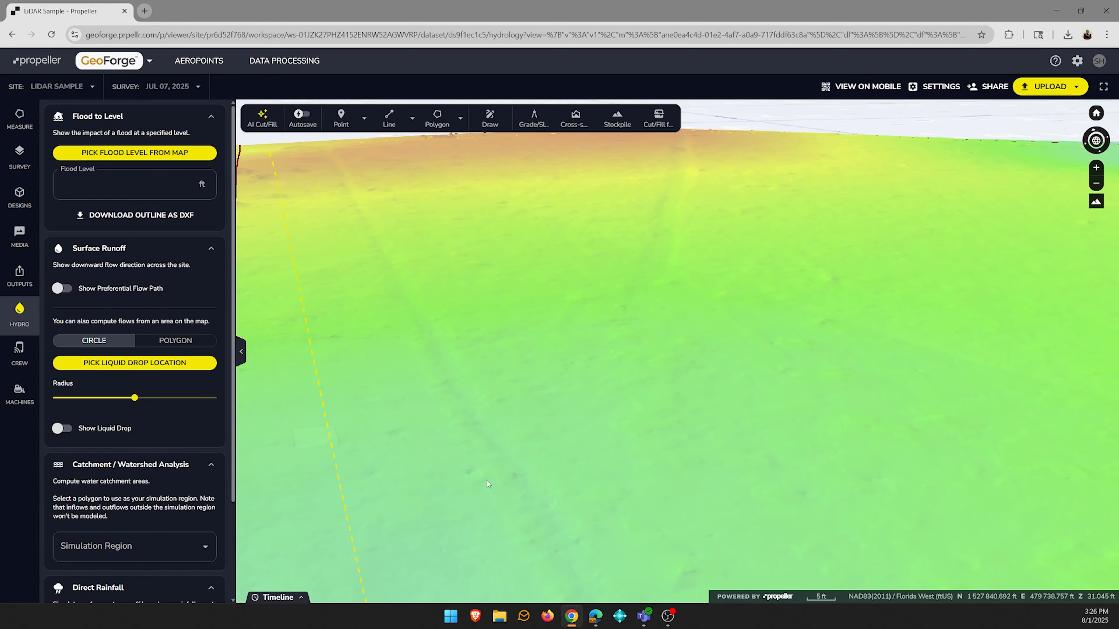
pyautogui.click(62, 288)
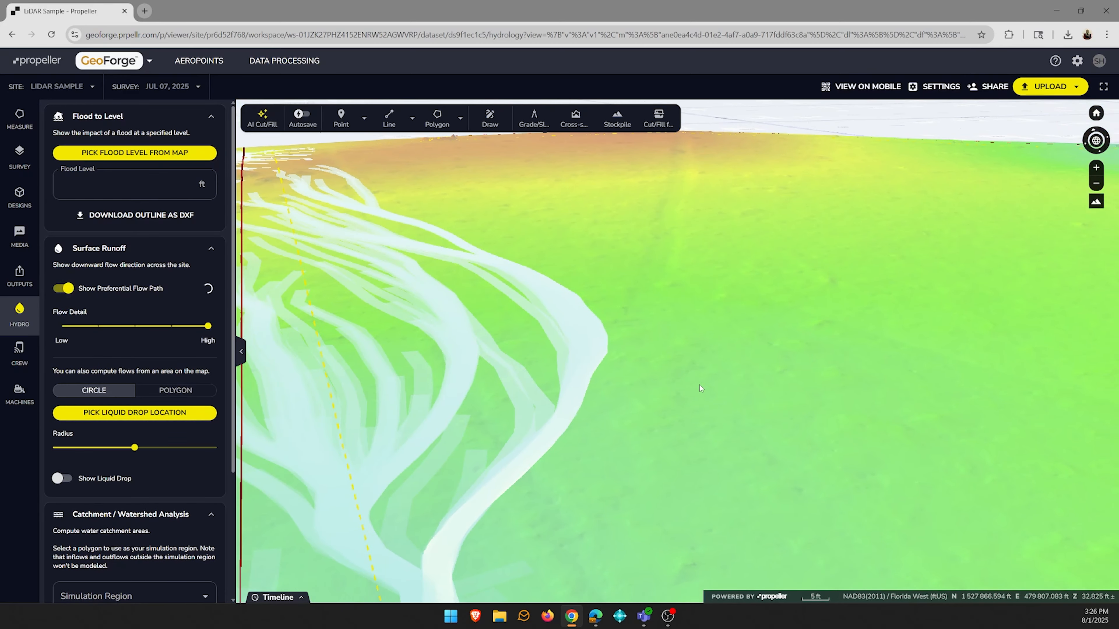
# - Examine the preferential flow paths across the whole site, from the northwest corner to the low basins in the south and east
pyautogui.scroll(-10, 699, 387)
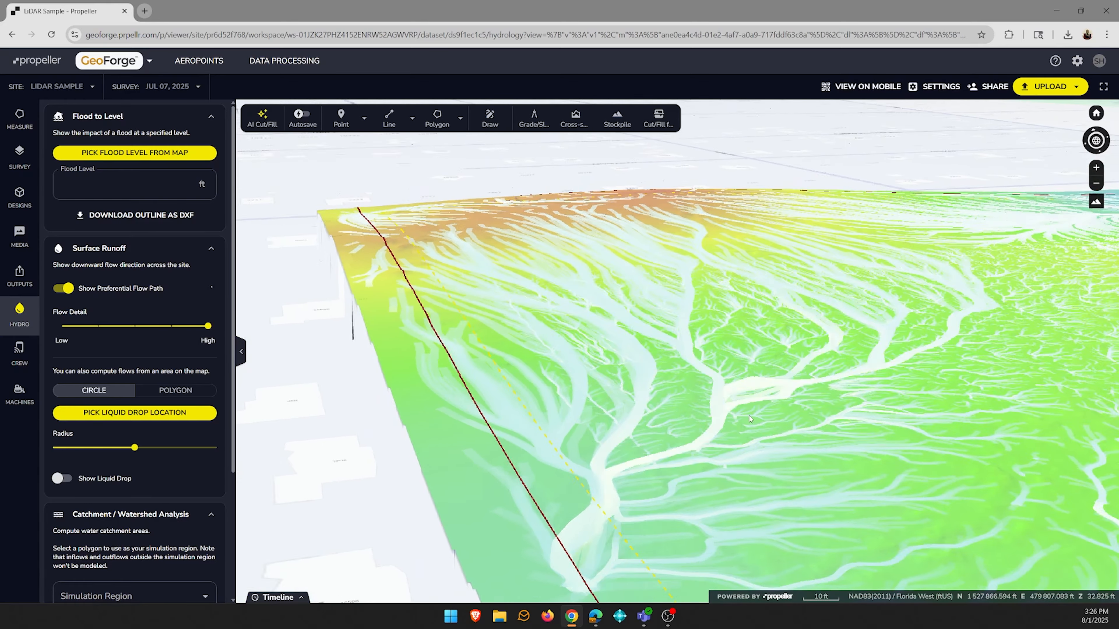
pyautogui.scroll(-5, 750, 416)
pyautogui.moveTo(819, 428); pyautogui.dragTo(839, 468, button='middle')
pyautogui.scroll(-4, 839, 468)
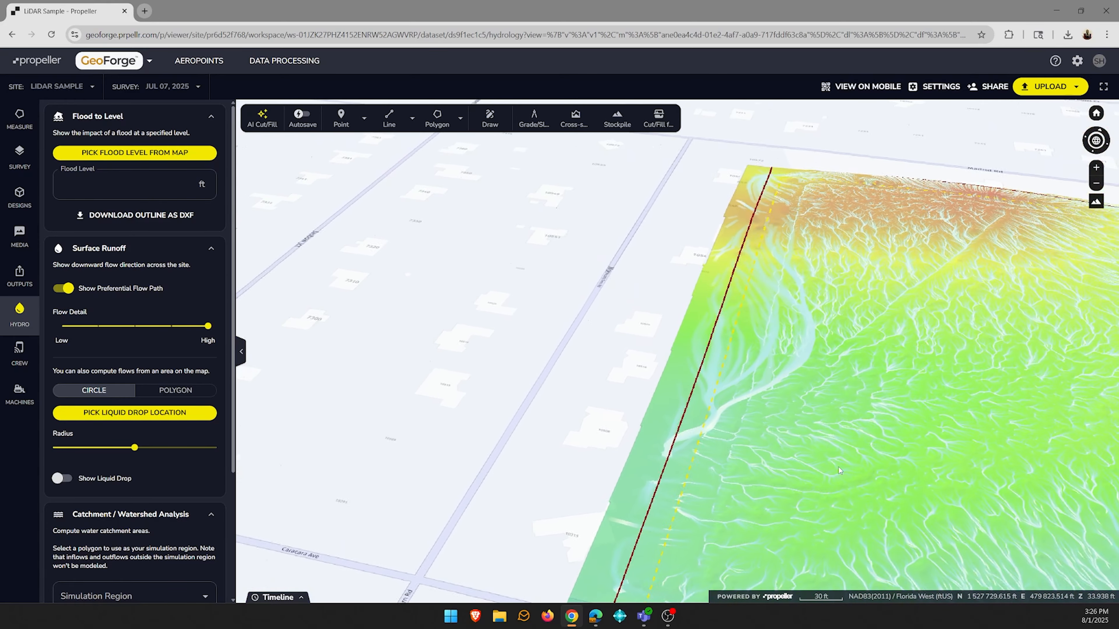
pyautogui.scroll(-3, 839, 468)
pyautogui.moveTo(909, 461); pyautogui.dragTo(604, 385)
pyautogui.scroll(-3, 739, 458)
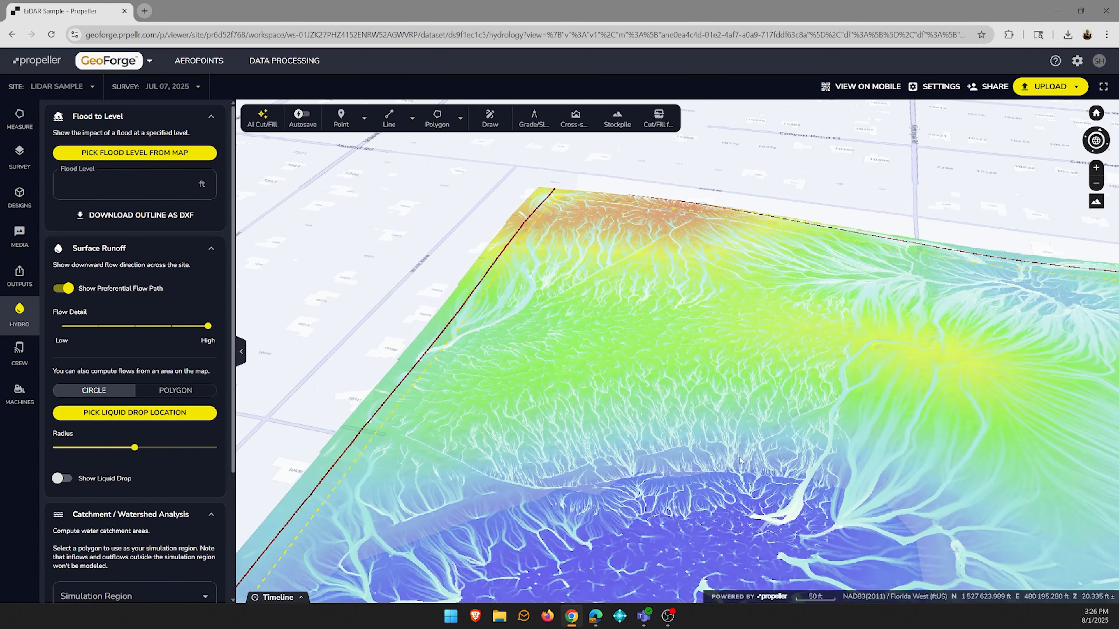
pyautogui.scroll(-4, 740, 460)
pyautogui.moveTo(934, 551); pyautogui.dragTo(705, 480)
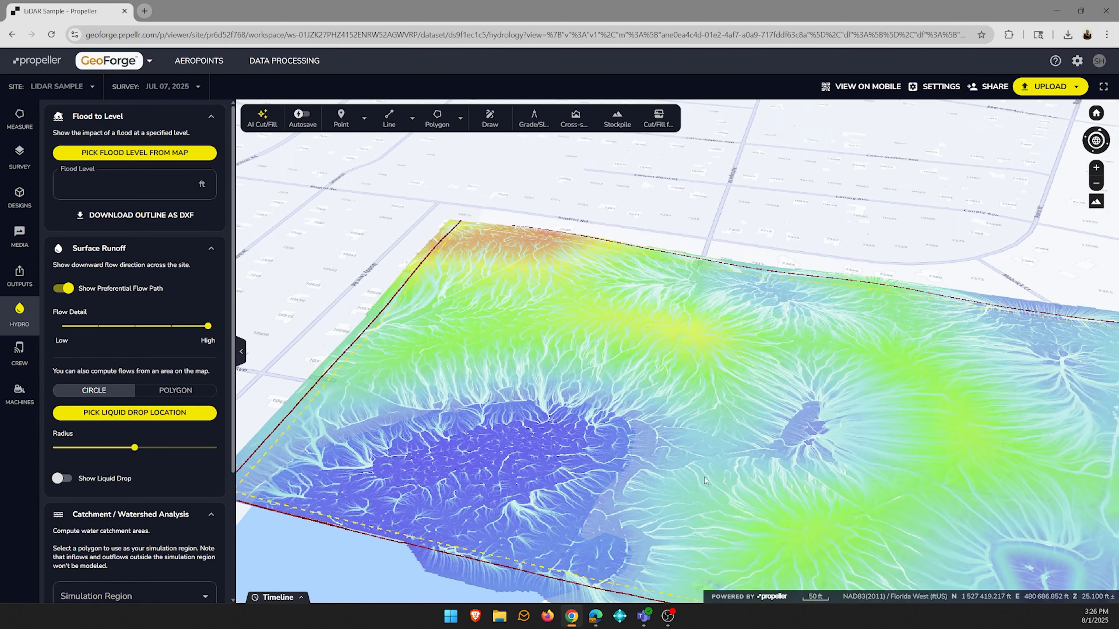
pyautogui.moveTo(704, 477); pyautogui.dragTo(733, 510, button='middle')
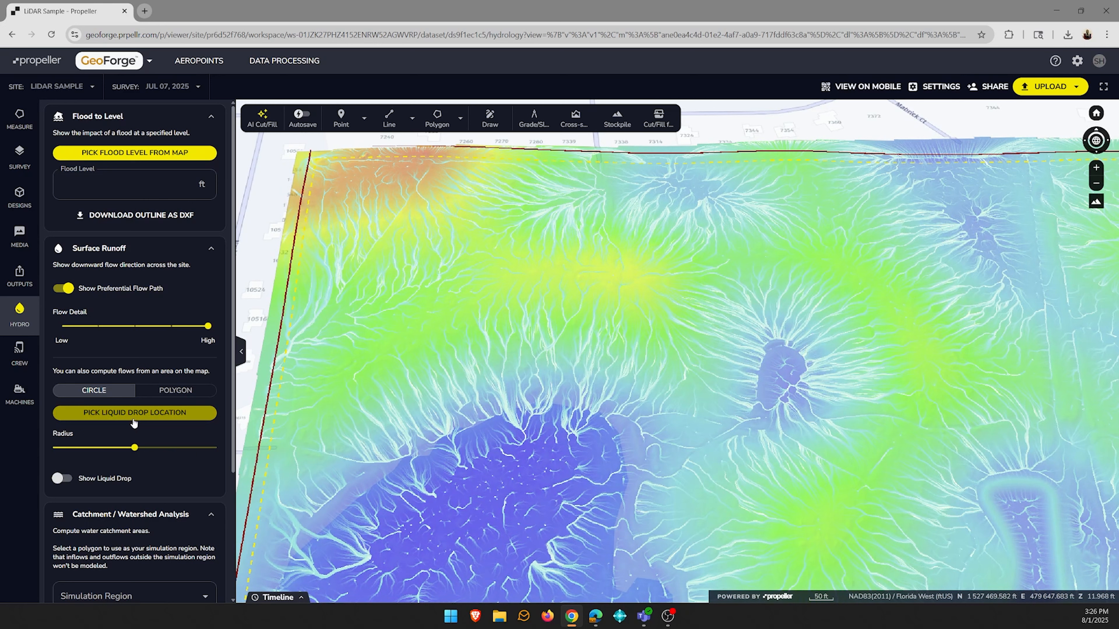
# - Drop liquid in a circular area on the slope just south of the yellow ridge to compute its flow
pyautogui.click(125, 414)
pyautogui.scroll(5, 565, 323)
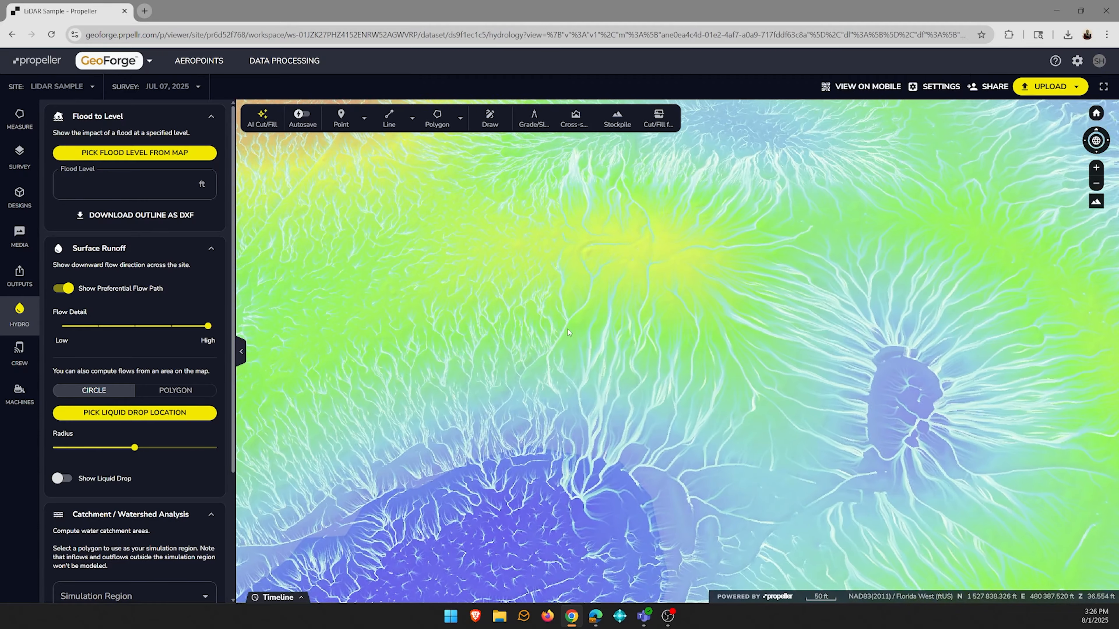
pyautogui.scroll(3, 564, 327)
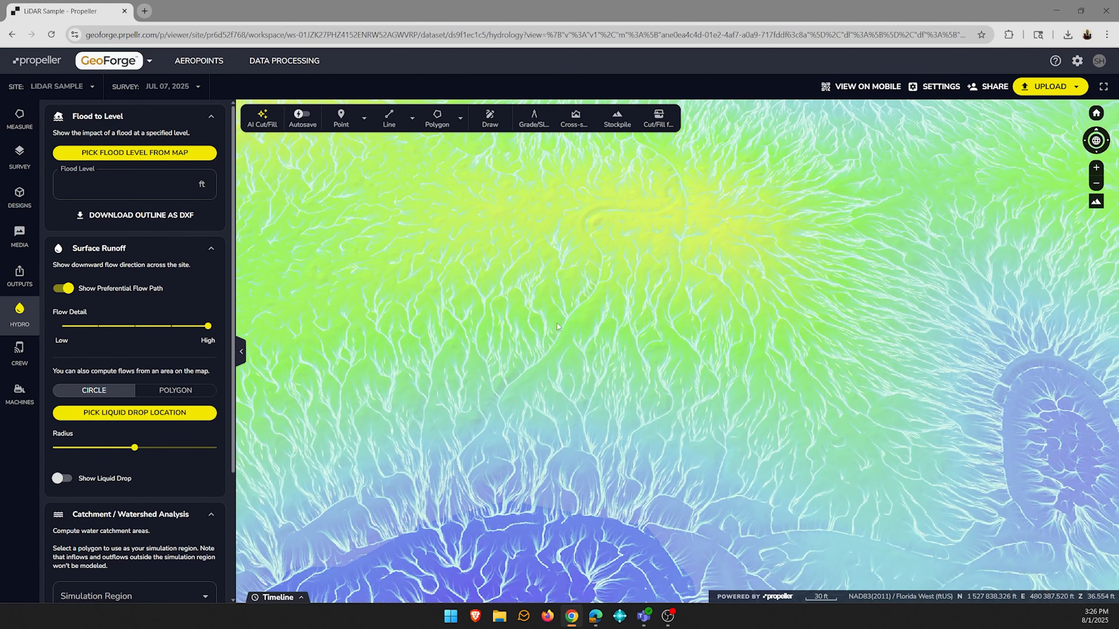
pyautogui.click(185, 414)
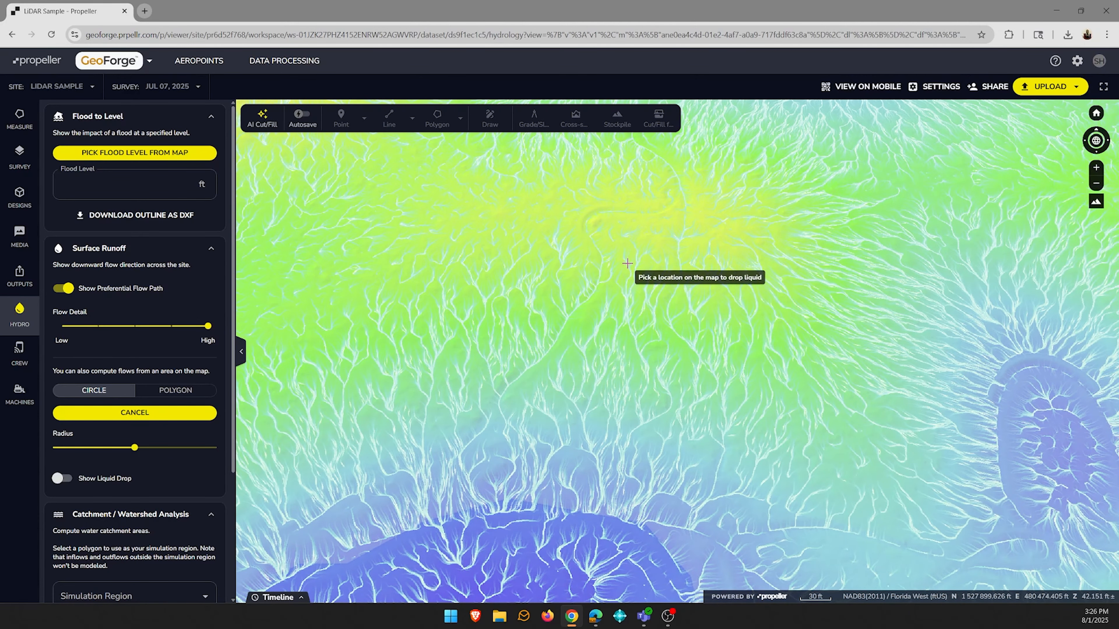
pyautogui.click(581, 241)
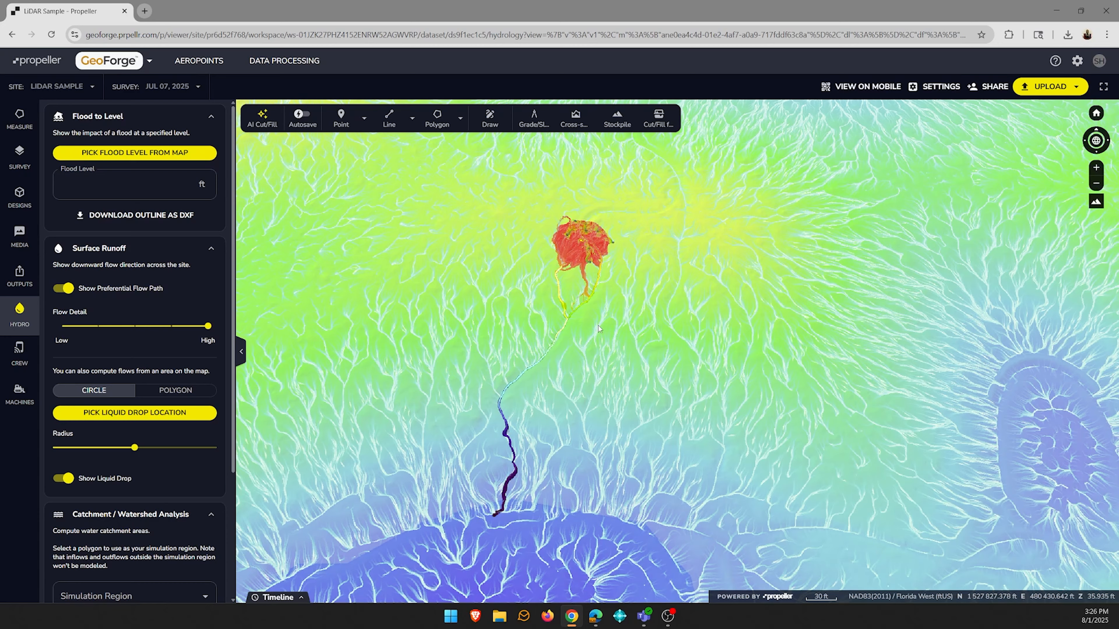
# - Reduce the liquid drop's radius to a small value near the low end of its range
pyautogui.scroll(3, 606, 256)
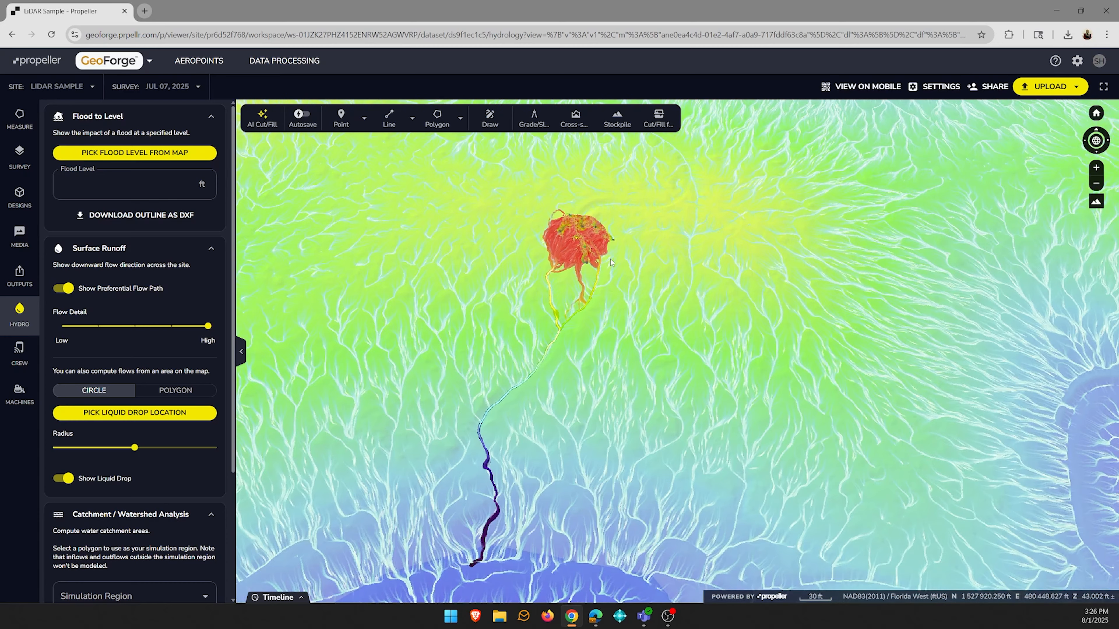
pyautogui.scroll(5, 582, 244)
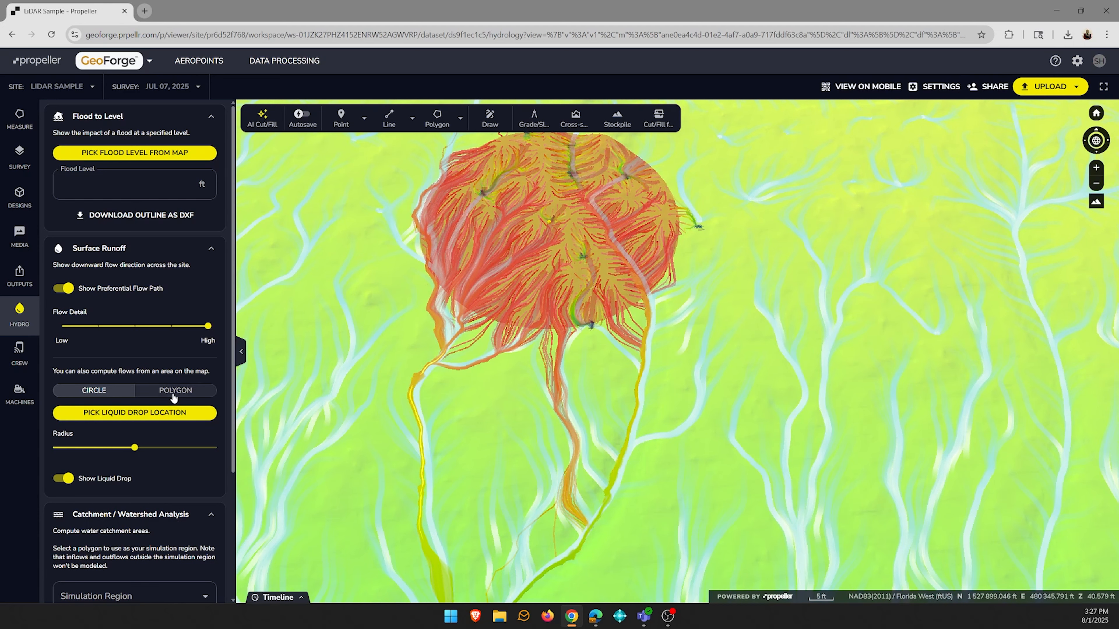
pyautogui.moveTo(135, 447); pyautogui.dragTo(77, 448)
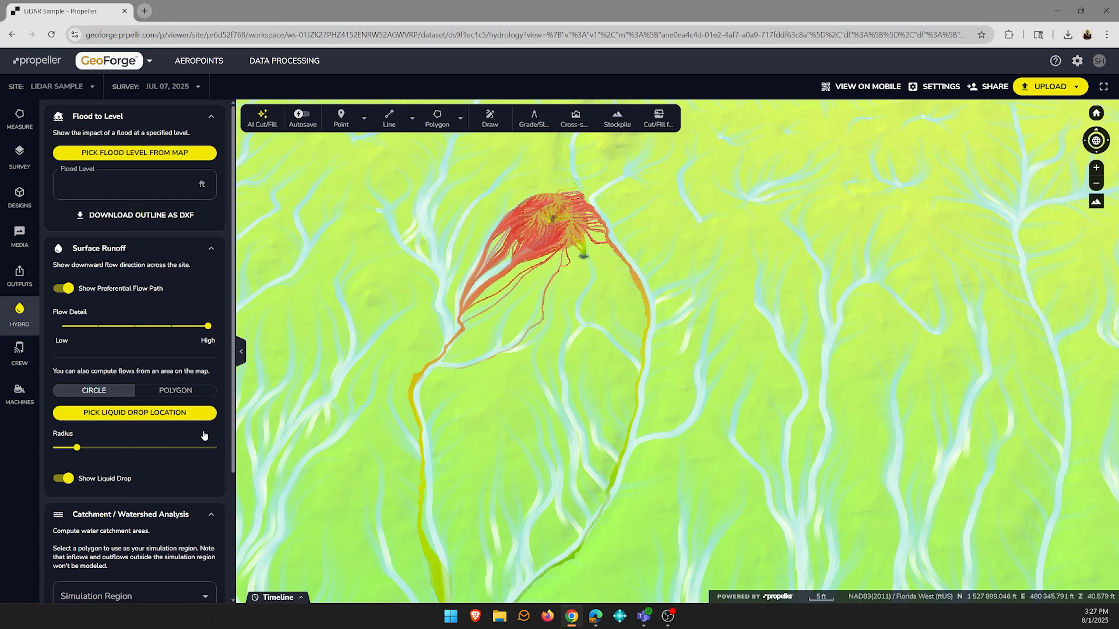
# - Hide the liquid drop and the preferential flow paths
pyautogui.scroll(-3, 468, 384)
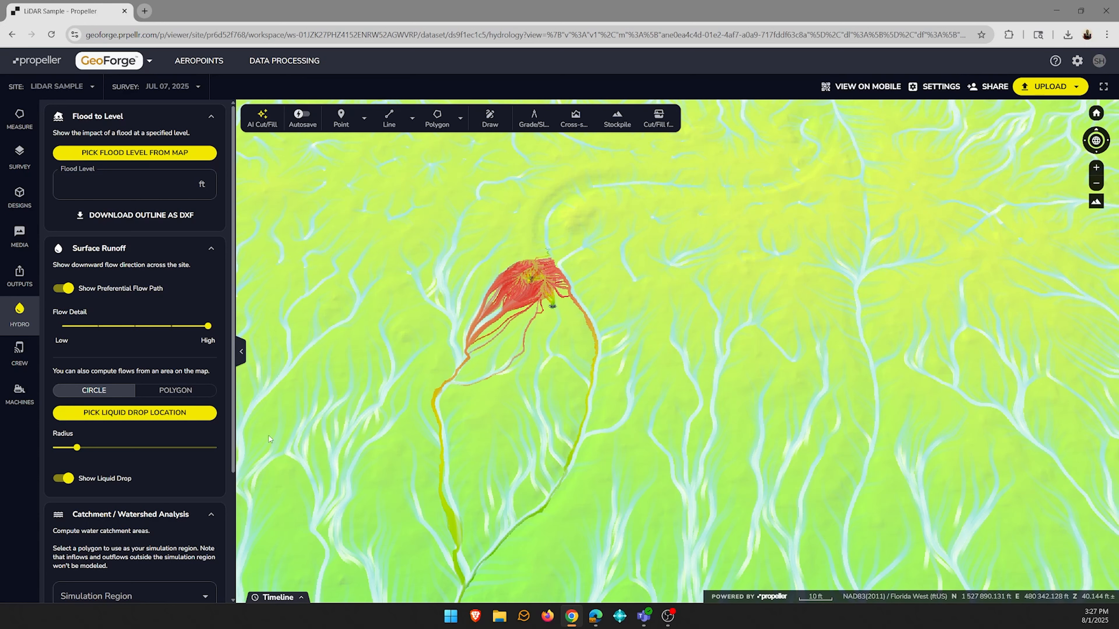
pyautogui.click(63, 478)
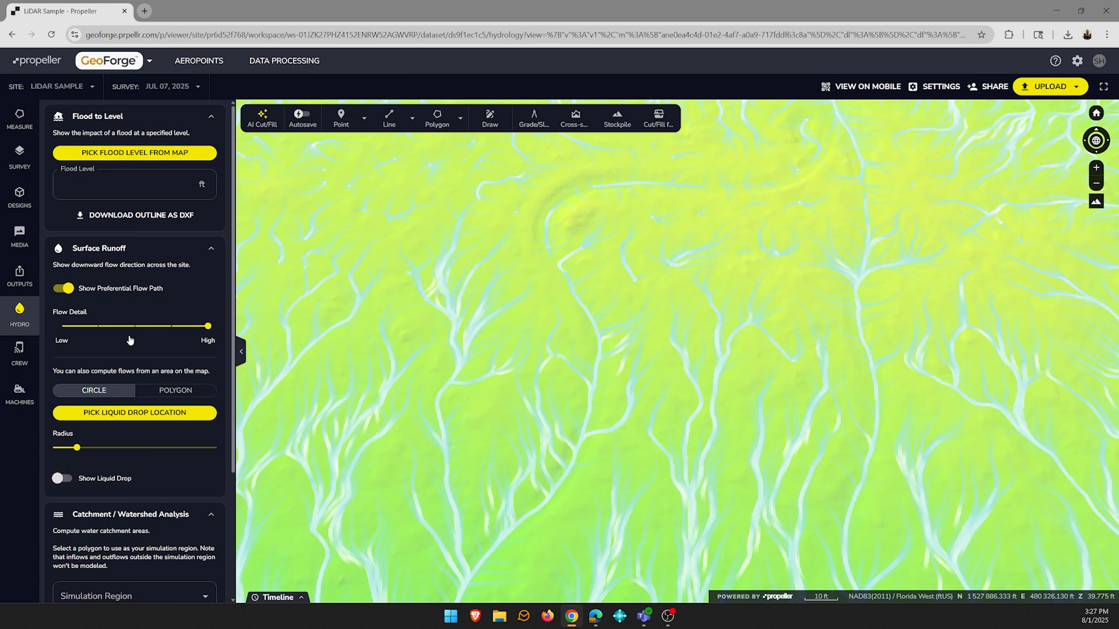
pyautogui.click(63, 288)
# - Choose Hydro as the simulation region for the catchment and watershed analysis
pyautogui.scroll(-2, 143, 481)
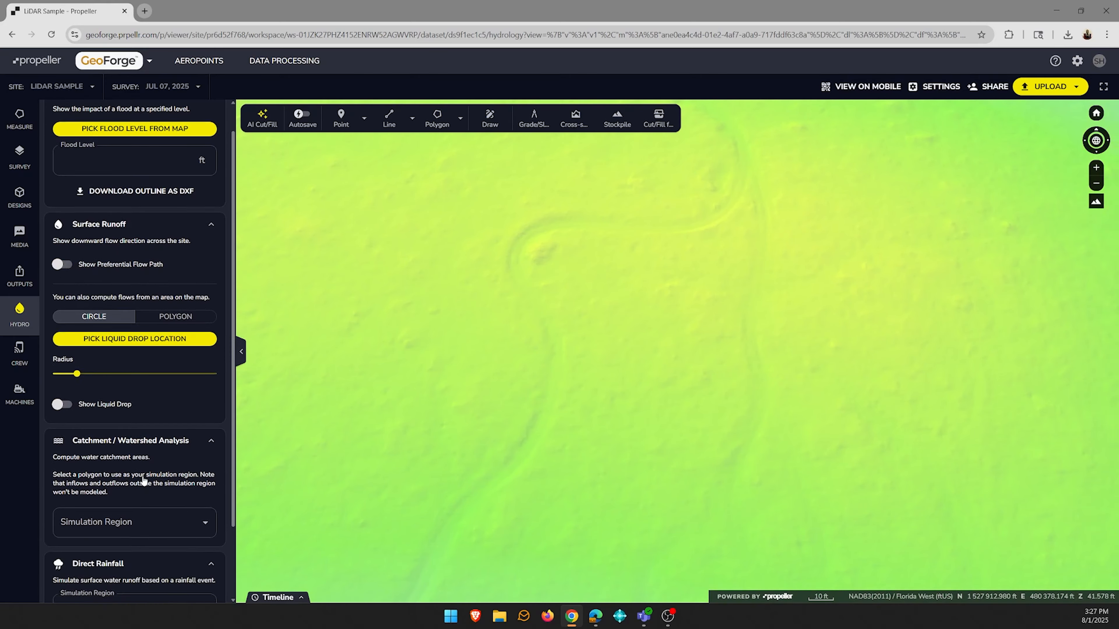
pyautogui.scroll(-2, 143, 480)
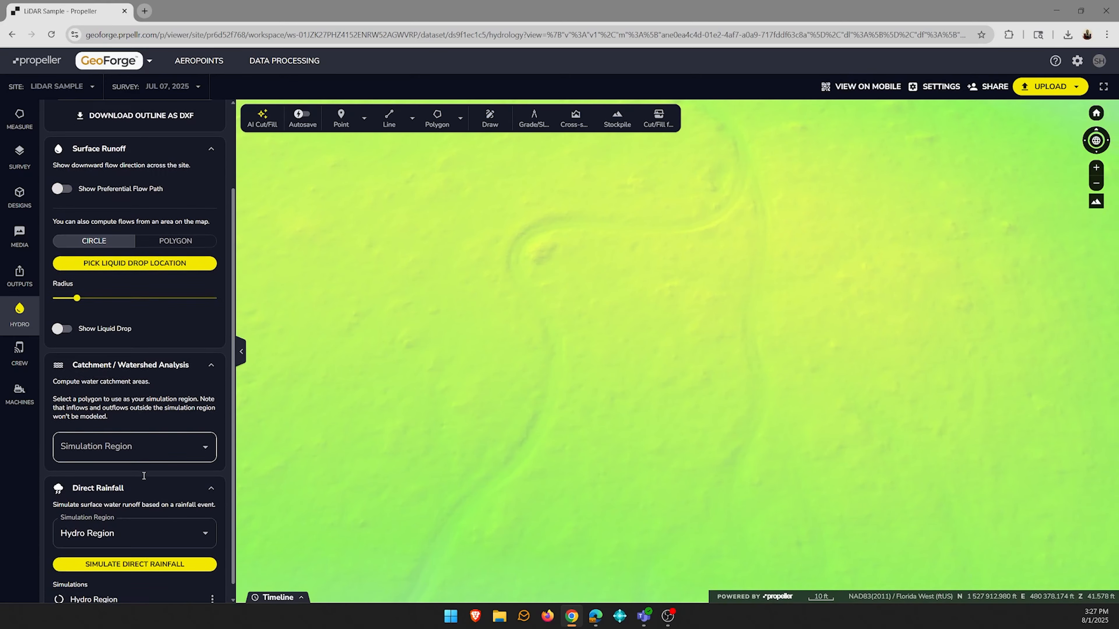
pyautogui.click(205, 434)
pyautogui.click(115, 474)
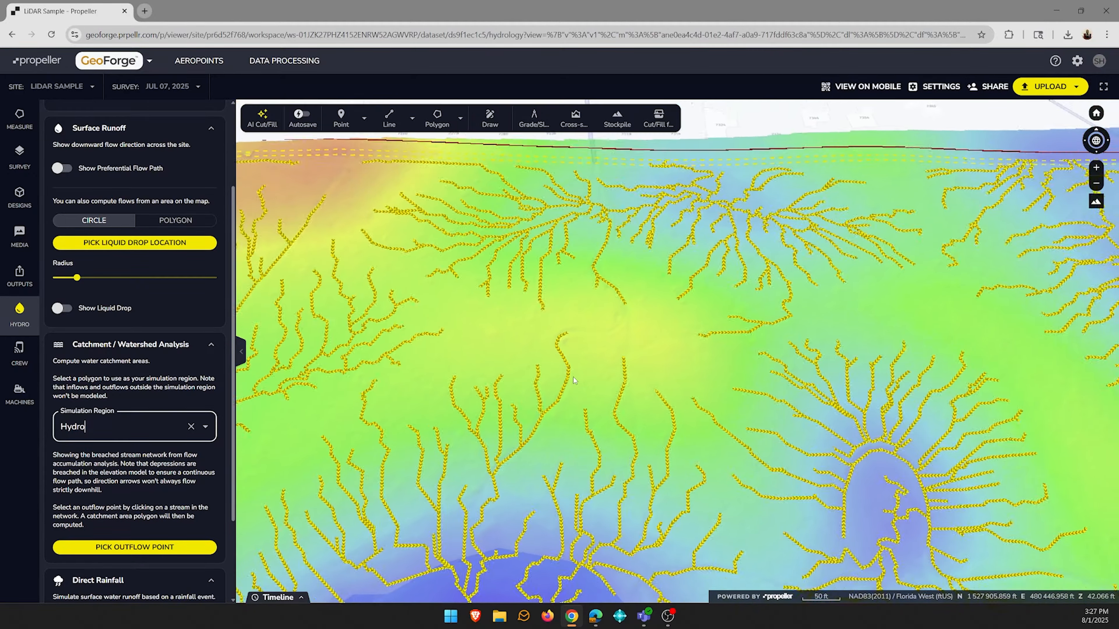
# - Examine the breached stream network over the site, especially the streams draining toward the west boundary and the large southern basin
pyautogui.scroll(-3, 573, 376)
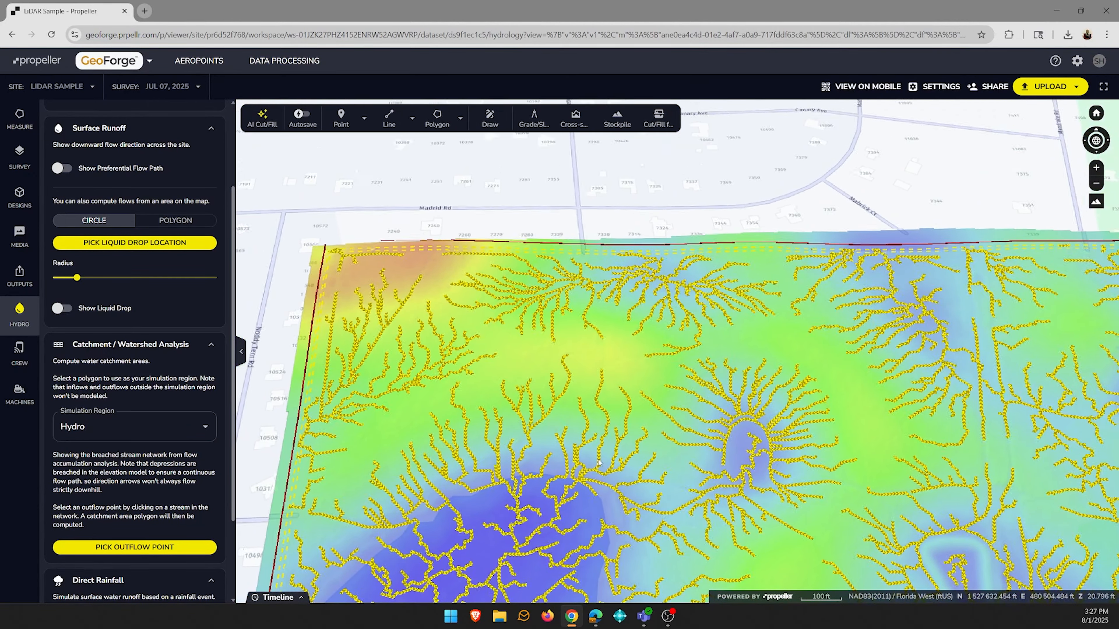
pyautogui.moveTo(599, 463); pyautogui.dragTo(578, 362)
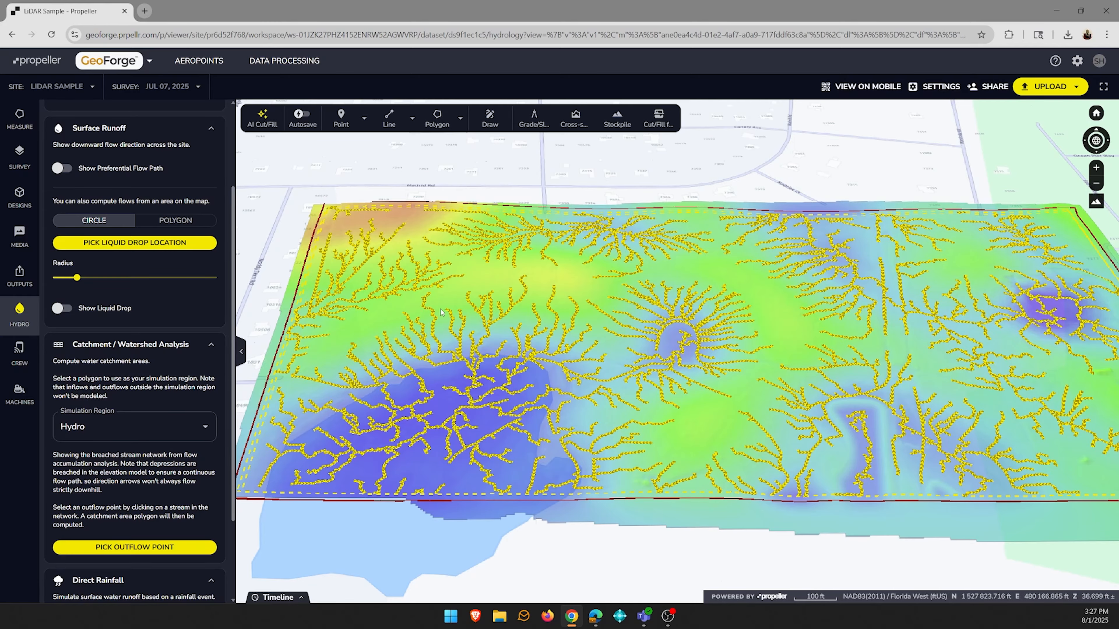
pyautogui.scroll(5, 348, 261)
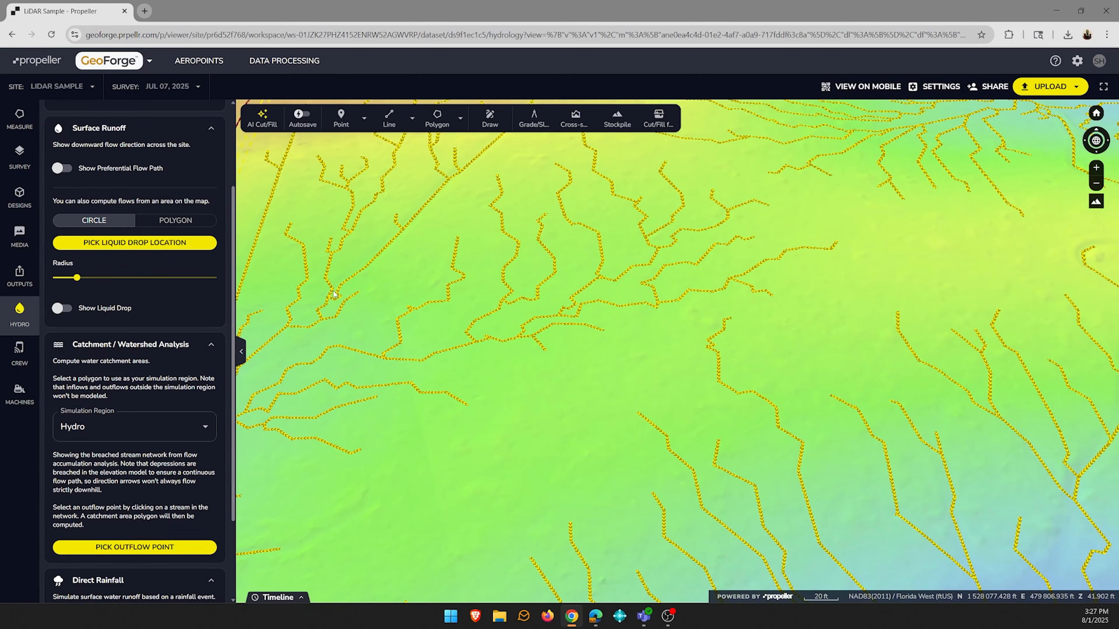
pyautogui.moveTo(333, 294)
pyautogui.mouseDown(button='middle')
pyautogui.moveTo(371, 265)
pyautogui.moveTo(348, 296)
pyautogui.mouseUp(button='middle')
pyautogui.scroll(-3, 420, 277)
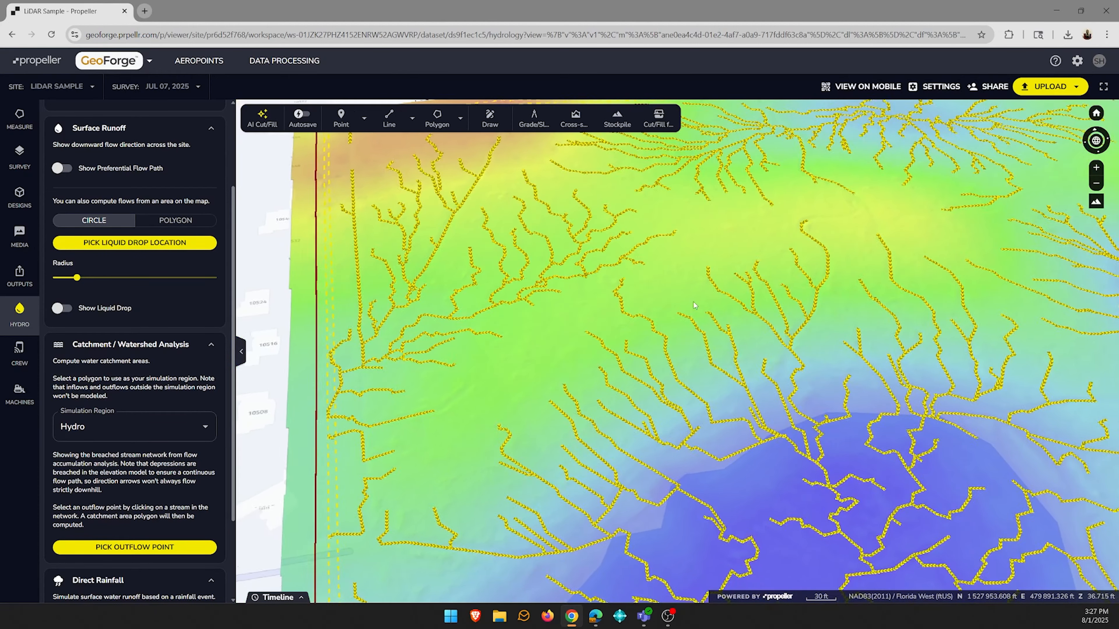
pyautogui.scroll(-1, 694, 305)
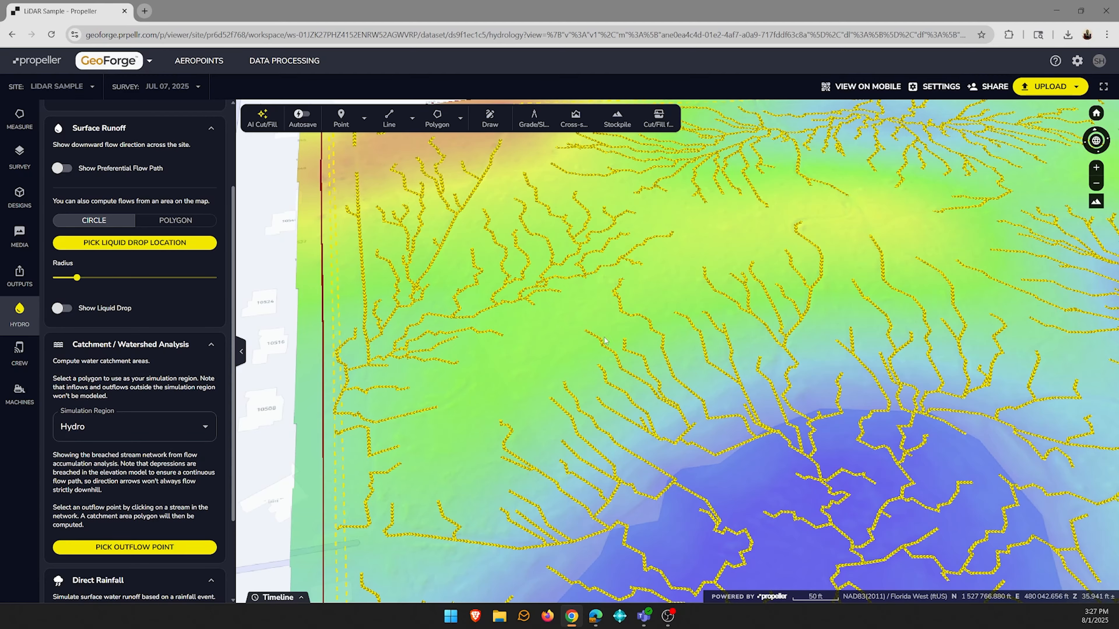
pyautogui.moveTo(790, 375); pyautogui.dragTo(887, 377)
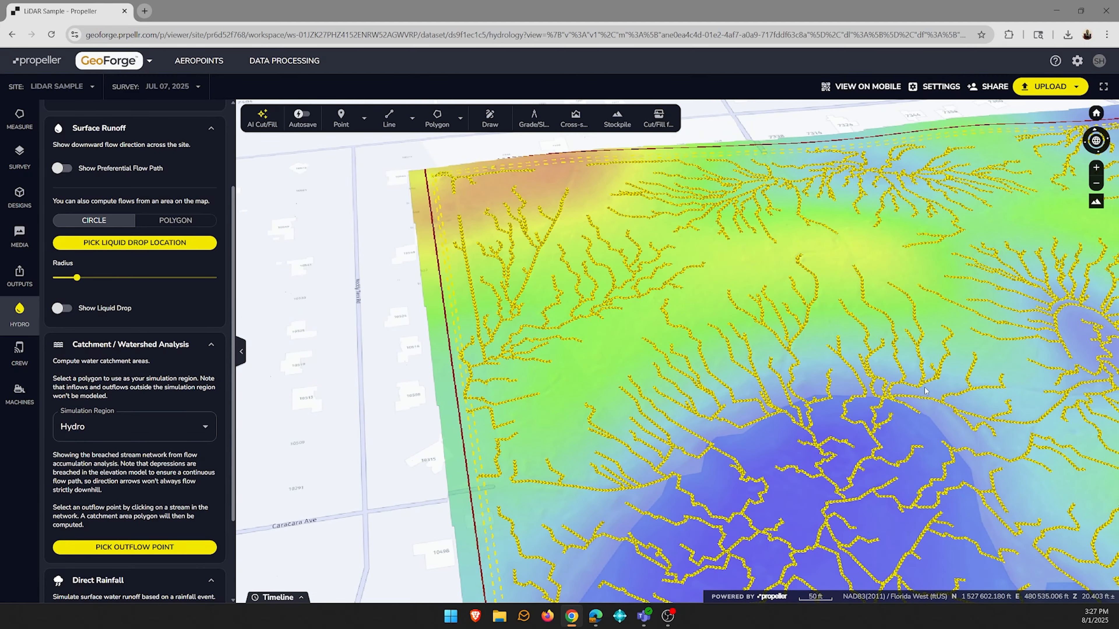
# - Compute the catchment area for an outflow point where the northwest streams converge at the site's west boundary
pyautogui.moveTo(925, 391); pyautogui.dragTo(856, 373, button='middle')
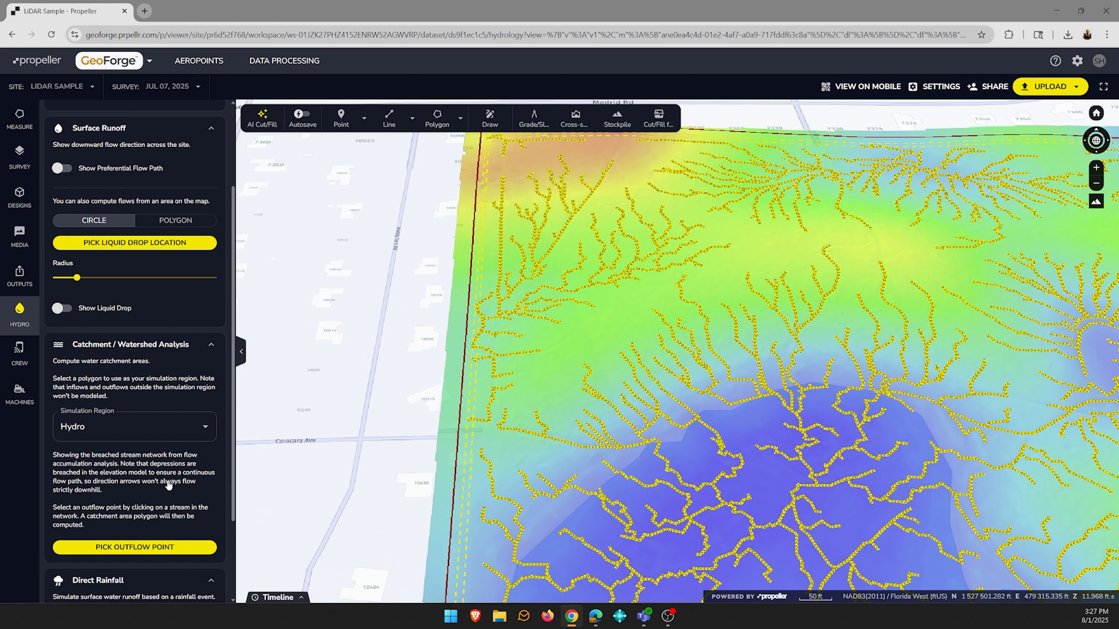
pyautogui.click(138, 546)
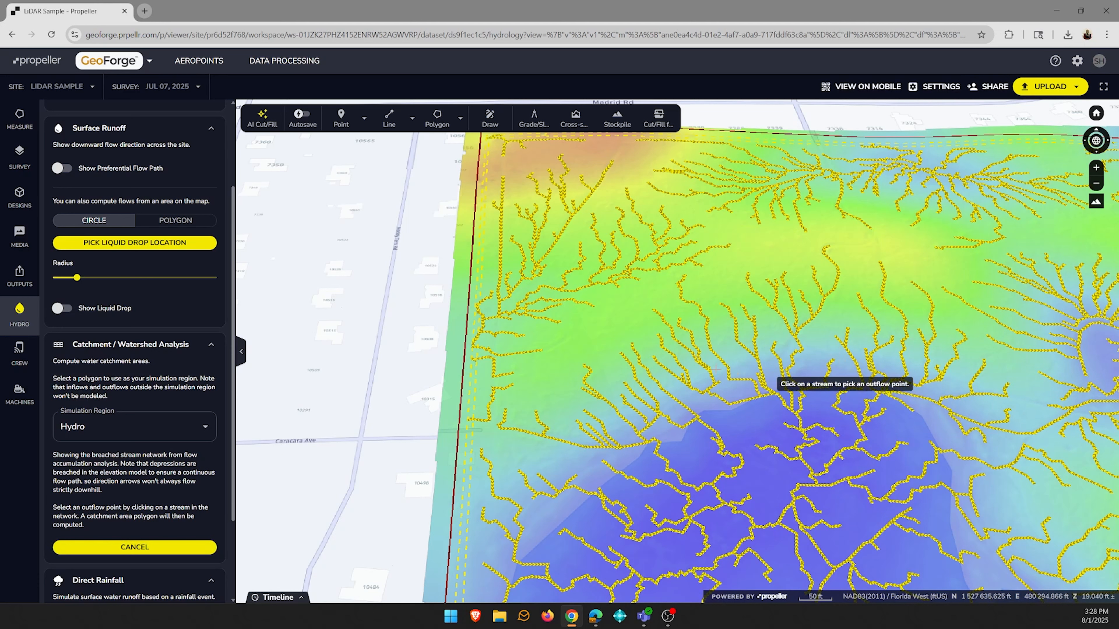
pyautogui.click(485, 328)
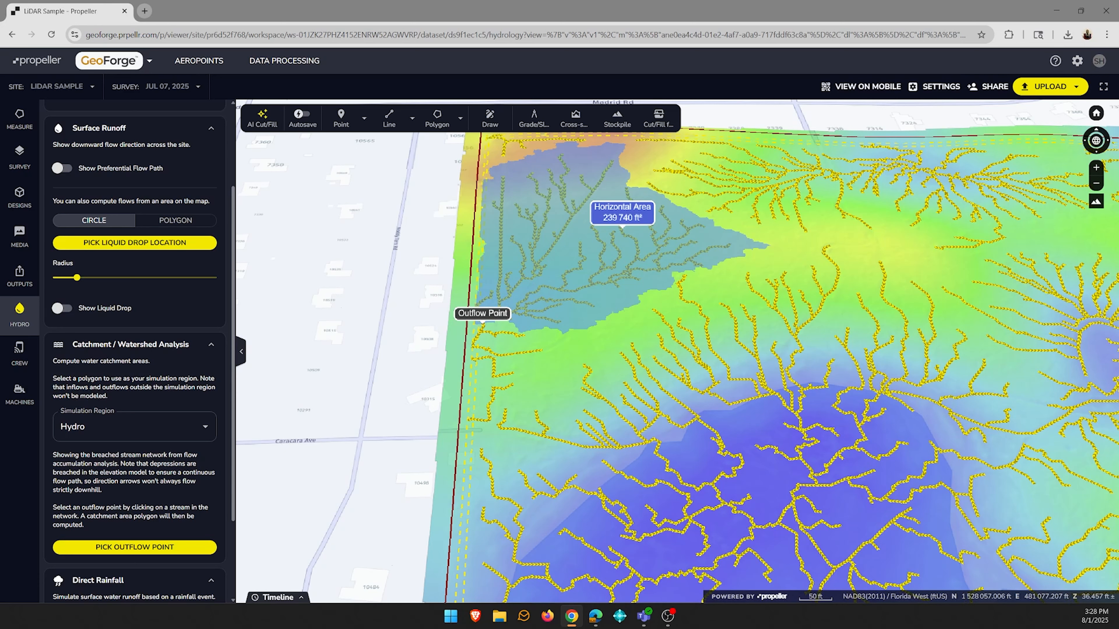
# - Compute another catchment area for an outflow point on the stream network north of the yellow ridge, near the north boundary
pyautogui.click(161, 551)
pyautogui.scroll(2, 844, 174)
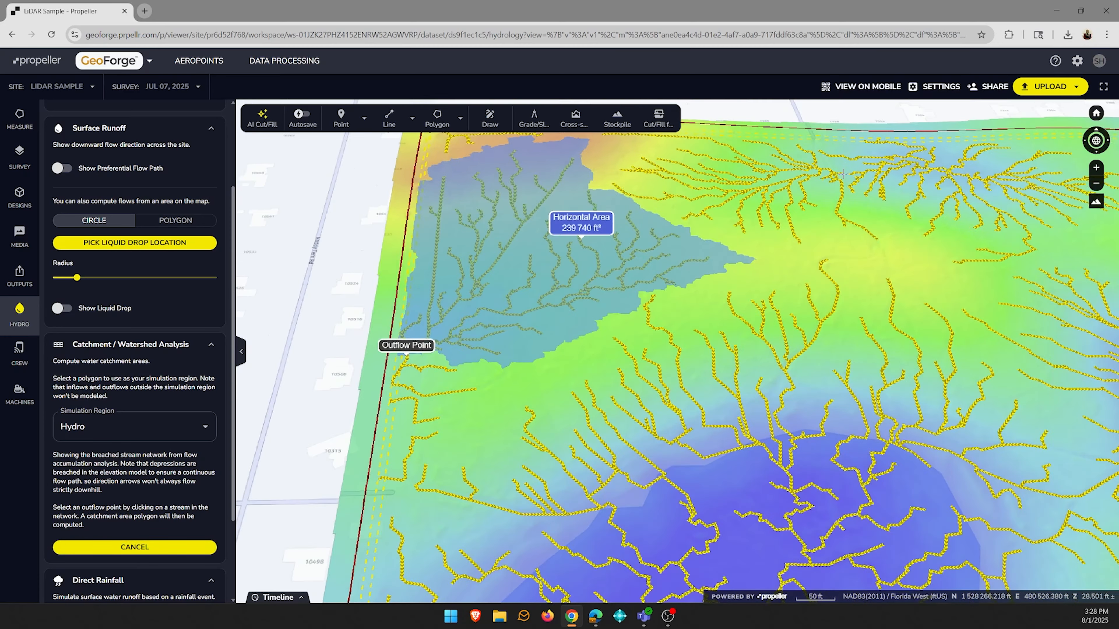
pyautogui.click(845, 173)
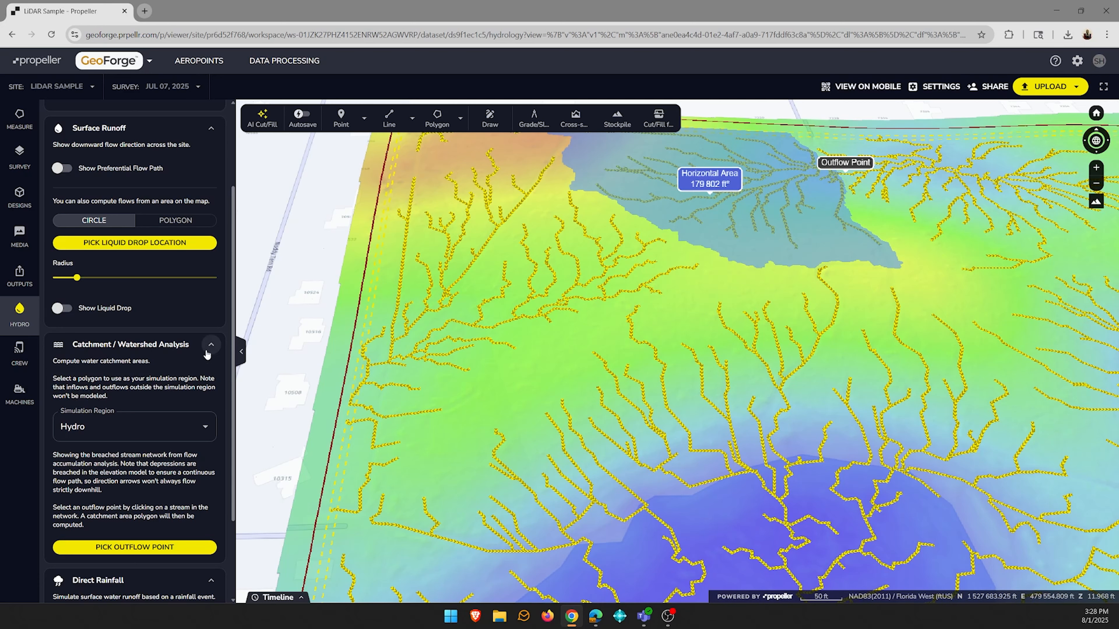
# - Clear the simulation region of the catchment analysis and collapse the Catchment / Watershed Analysis section
pyautogui.click(191, 426)
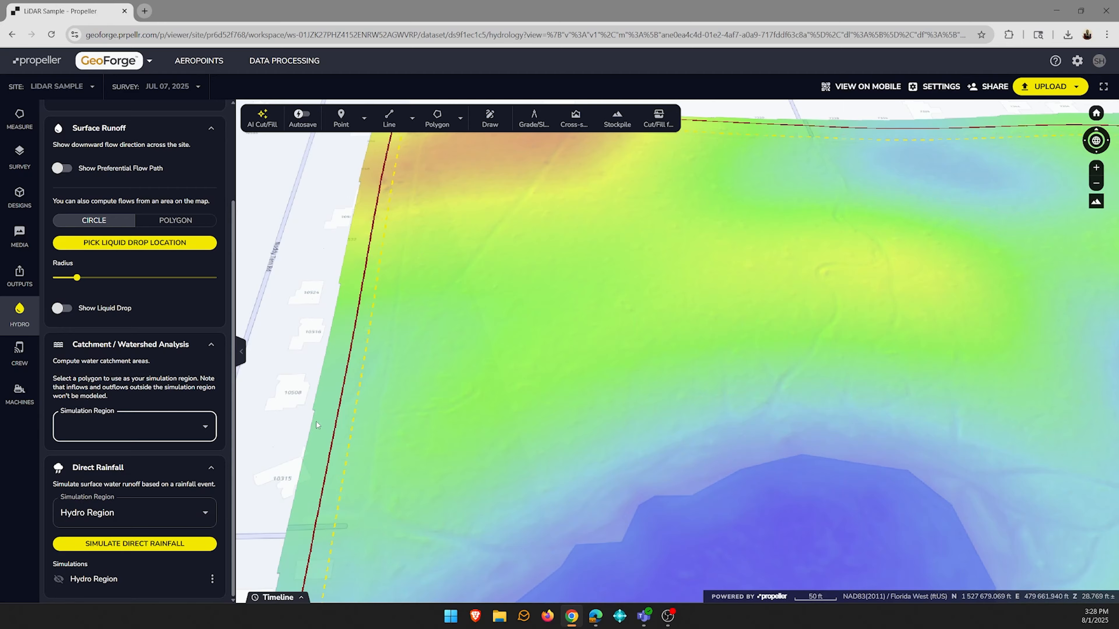
pyautogui.scroll(-2, 314, 421)
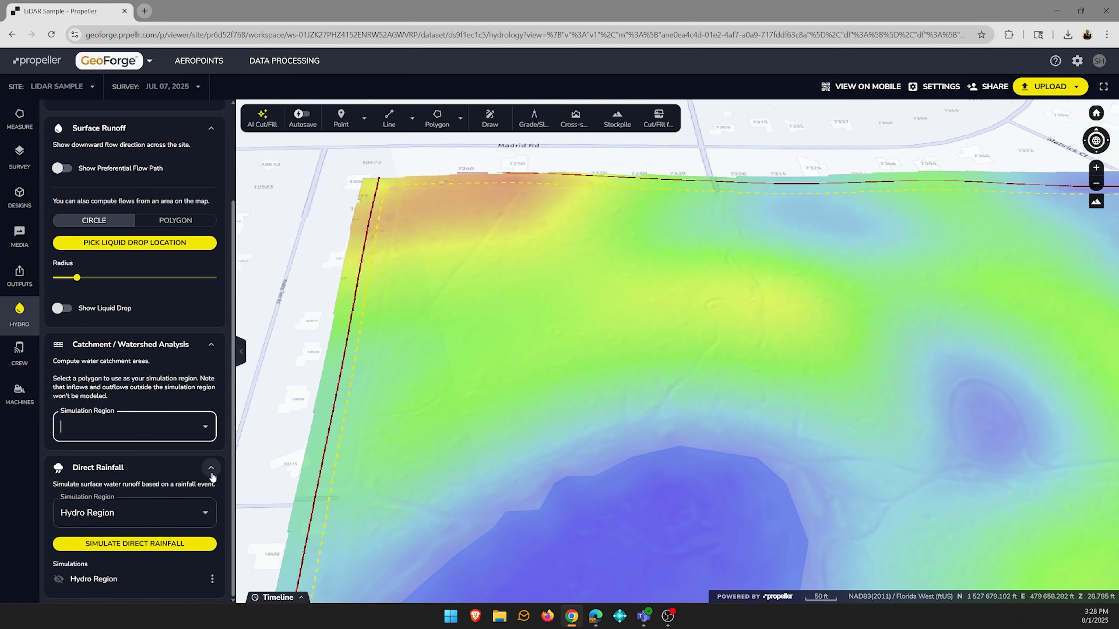
pyautogui.click(211, 344)
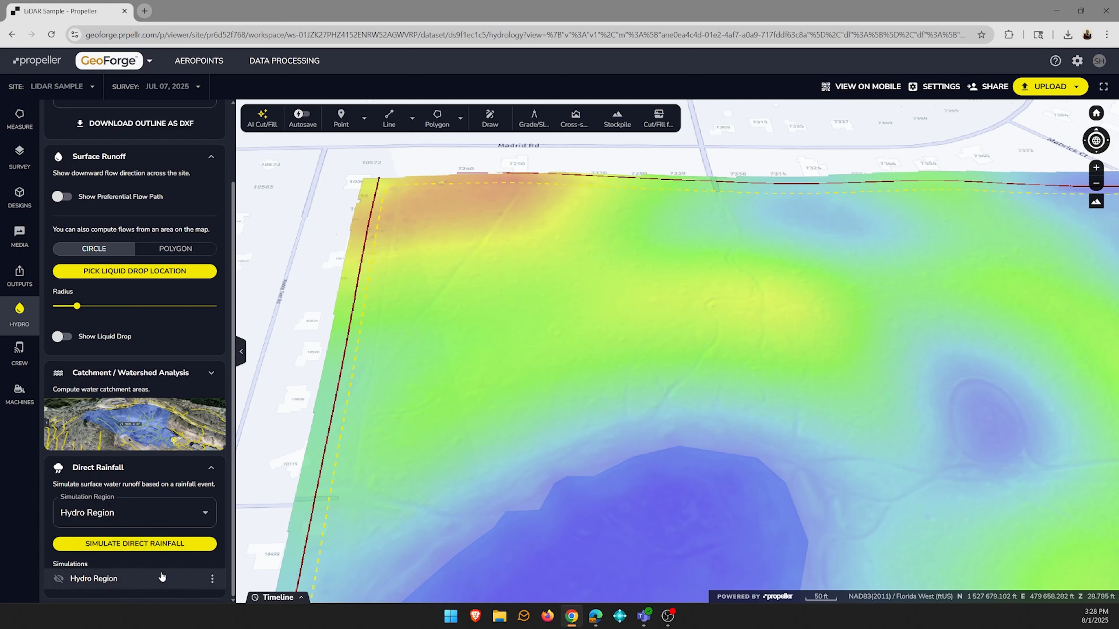
# - Display the saved Hydro Region rainfall simulation and check its creation details, grid cell size and run time
pyautogui.click(59, 579)
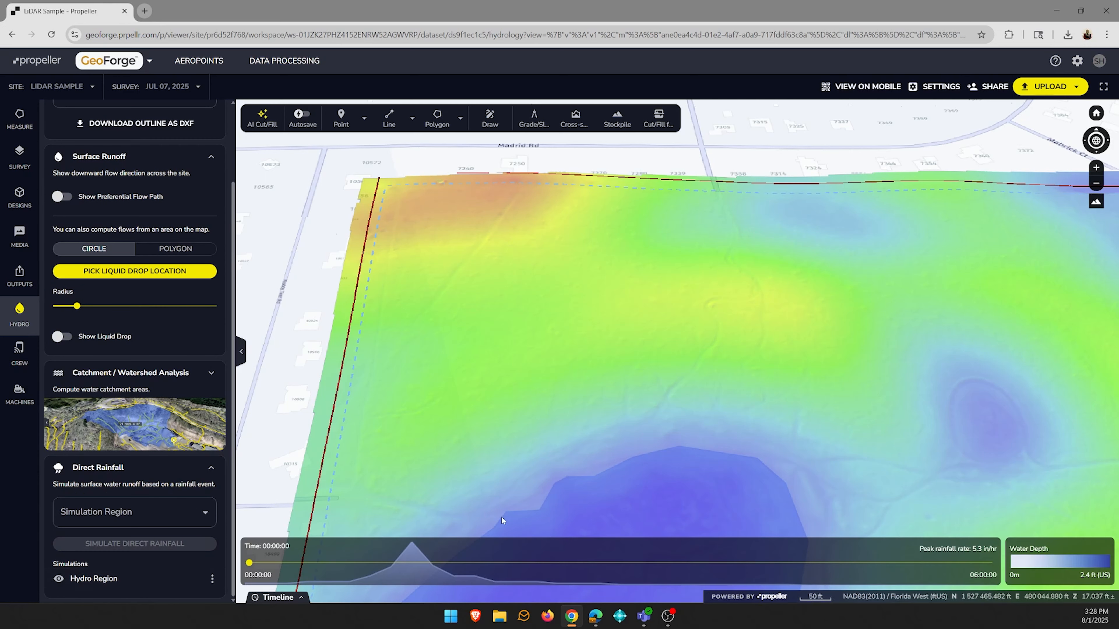
pyautogui.click(213, 580)
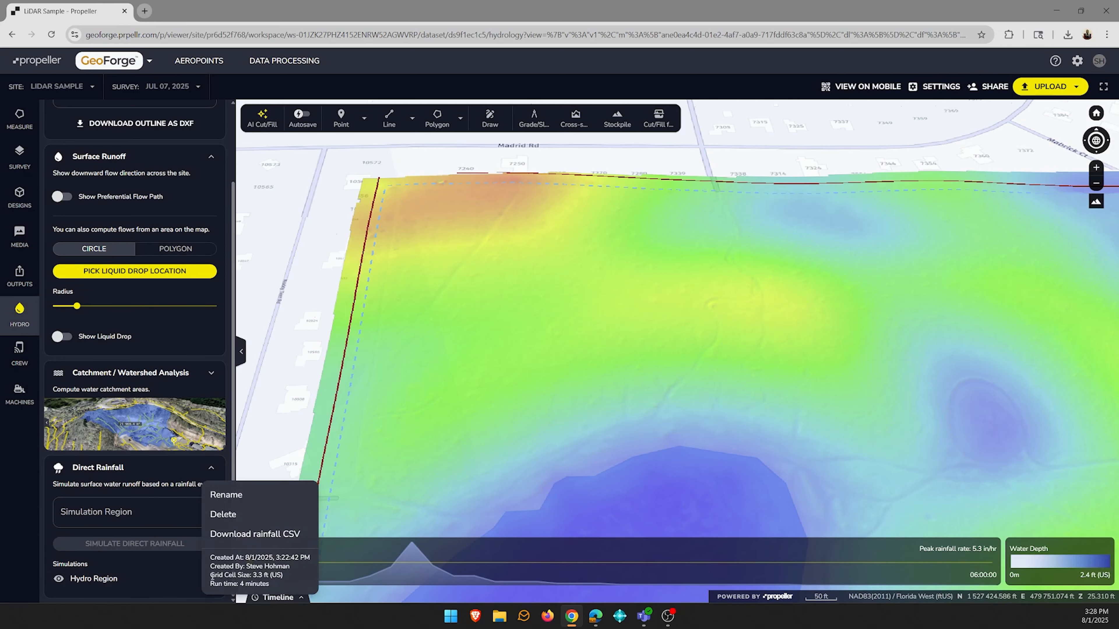
pyautogui.click(170, 585)
# - Choose Hydro Region for Direct Rainfall, review the new simulation's rainfall, quality and water depth settings, and cancel without running it
pyautogui.click(204, 516)
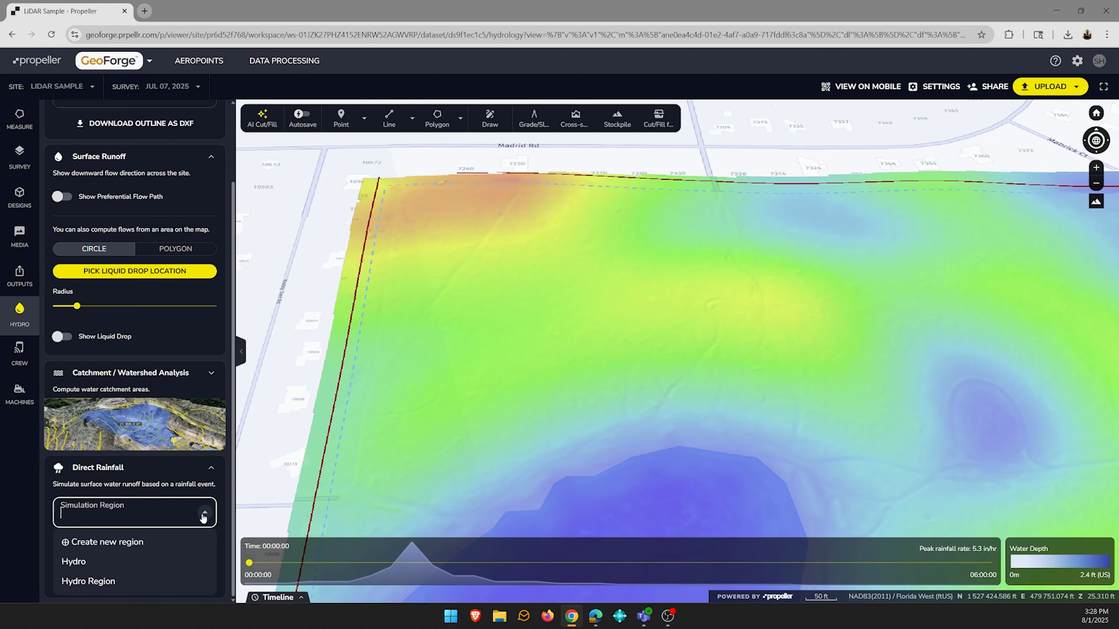
pyautogui.click(118, 580)
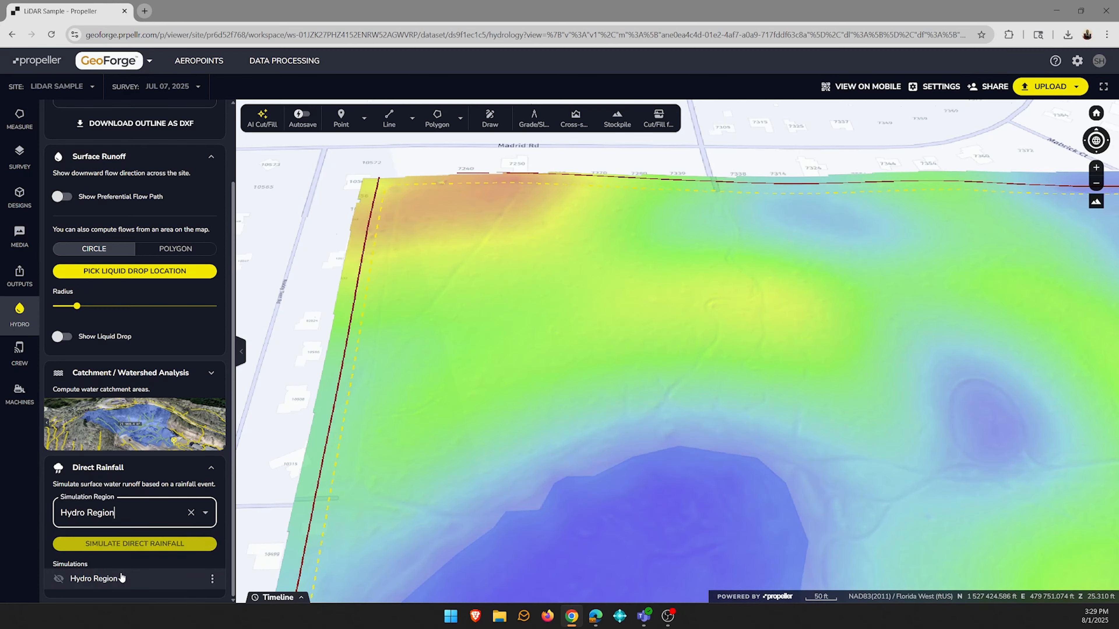
pyautogui.click(180, 543)
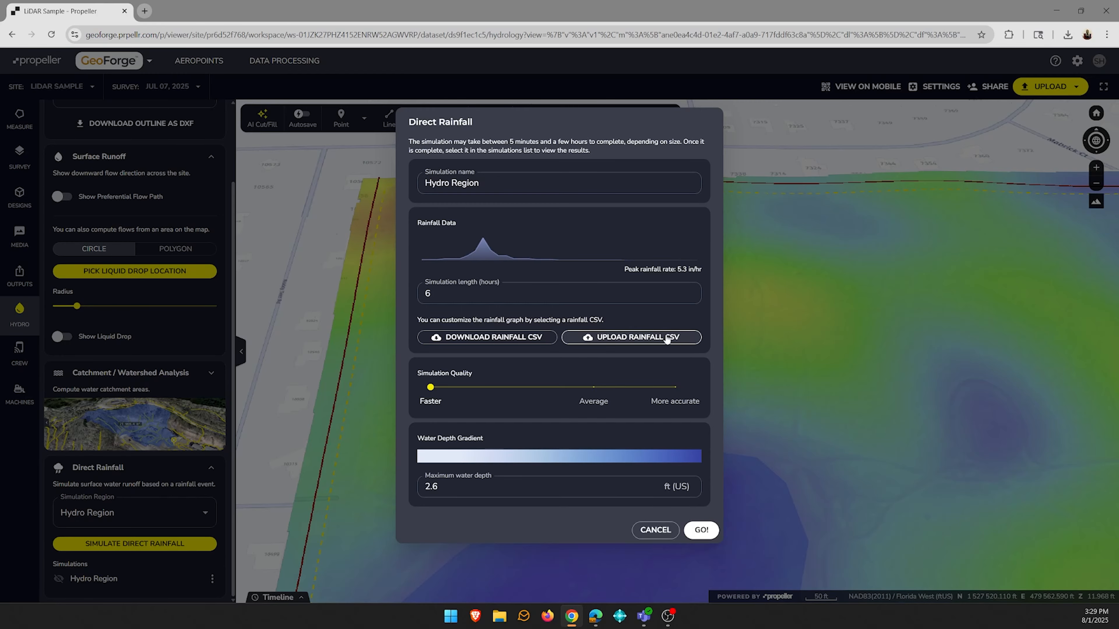
pyautogui.click(655, 530)
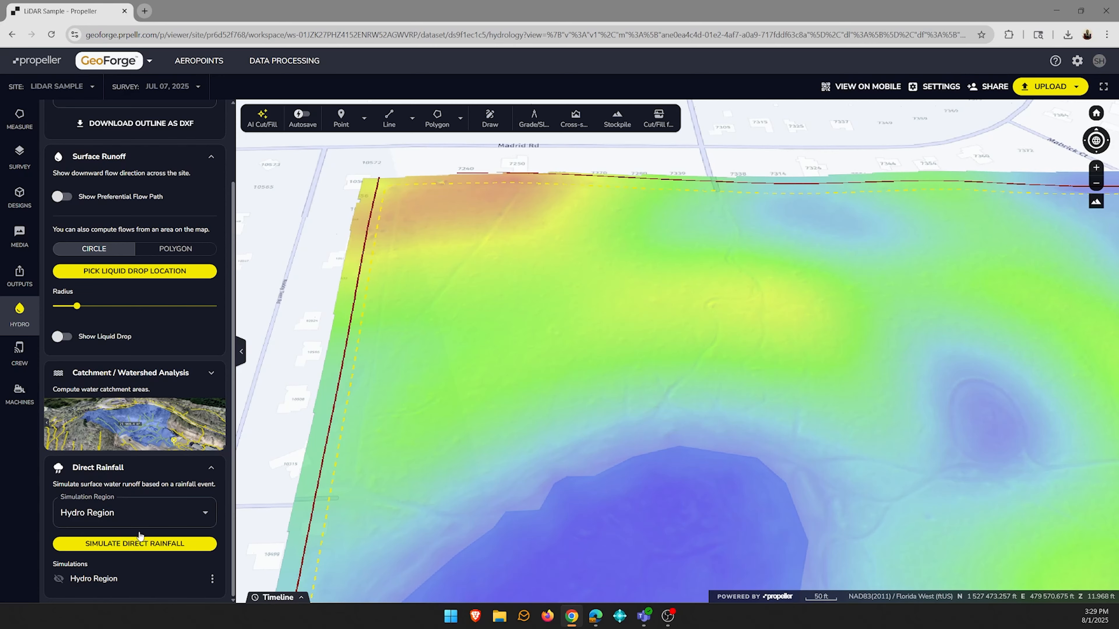
# - Display the saved Hydro Region direct rainfall simulation across the western part of the site
pyautogui.click(60, 579)
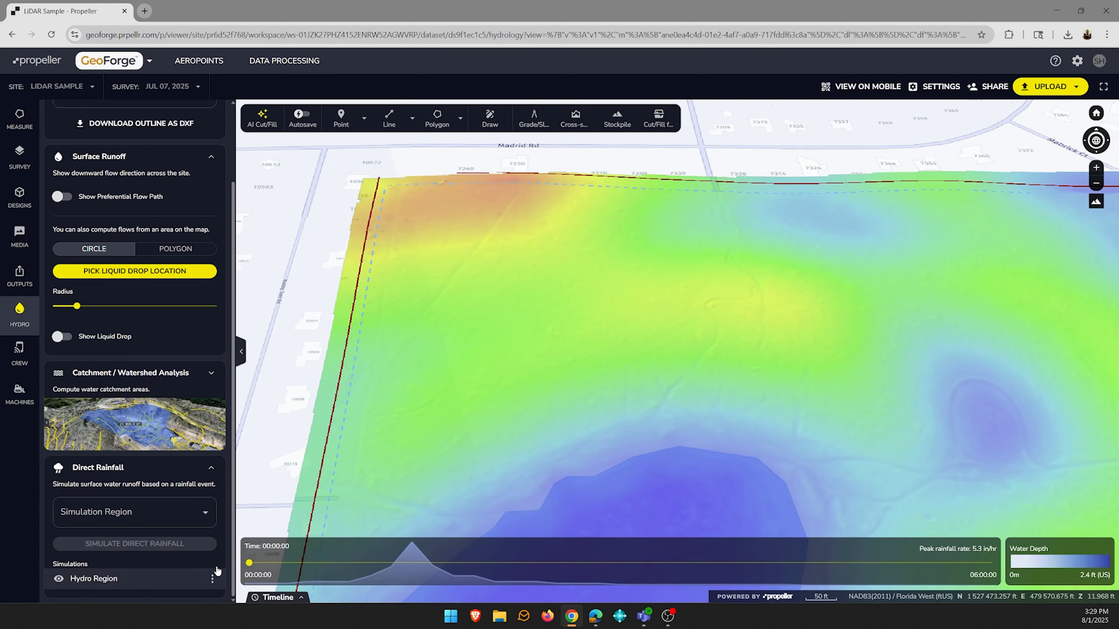
pyautogui.scroll(-3, 528, 483)
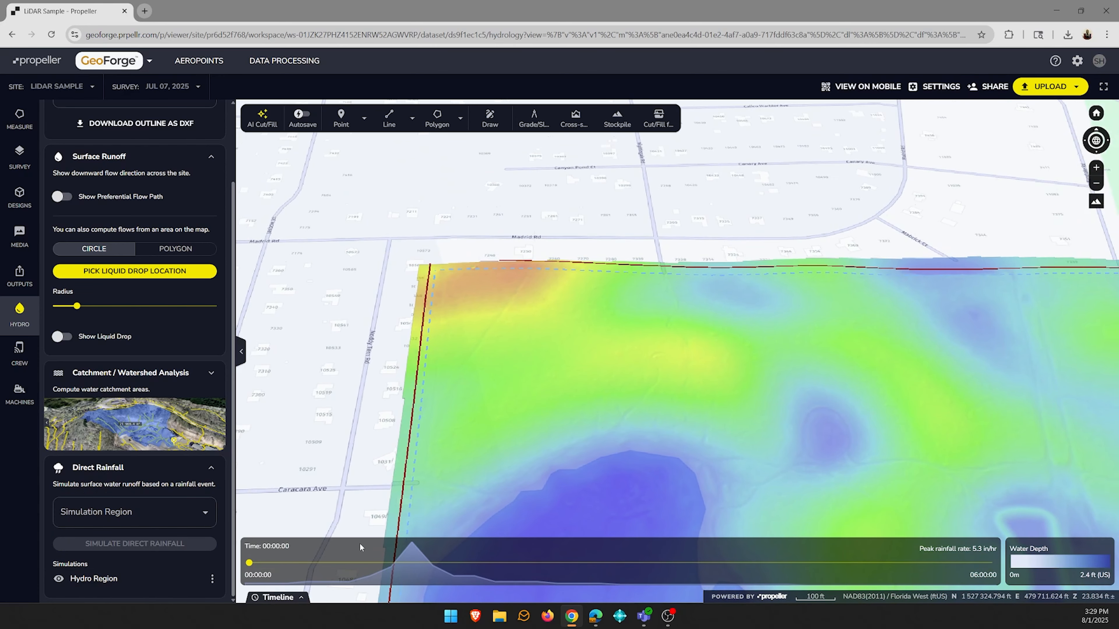
pyautogui.moveTo(777, 439); pyautogui.dragTo(684, 318)
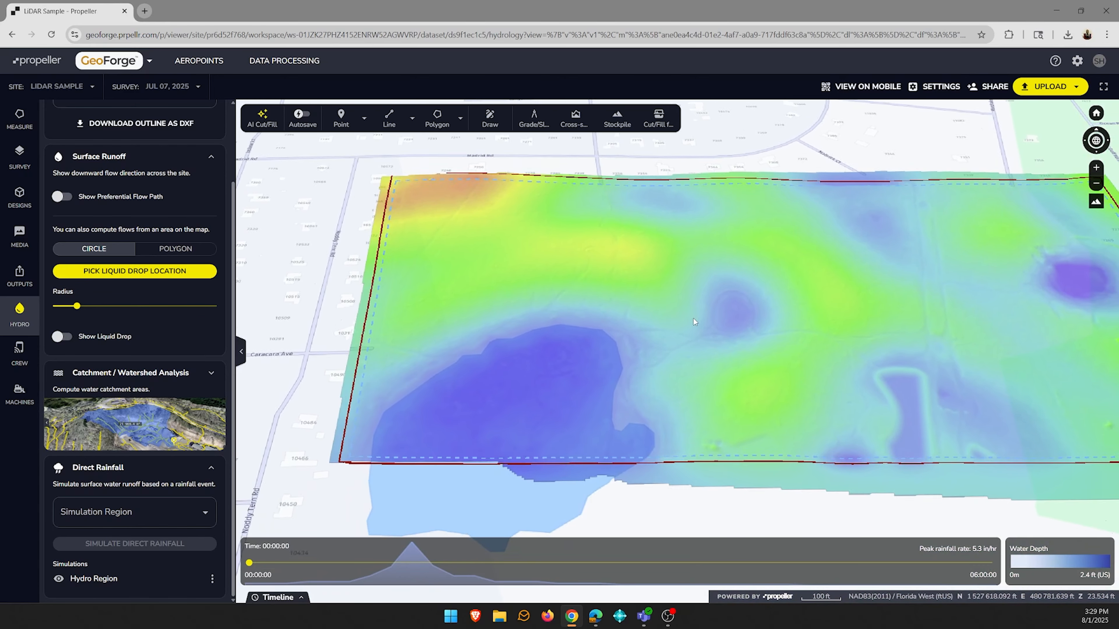